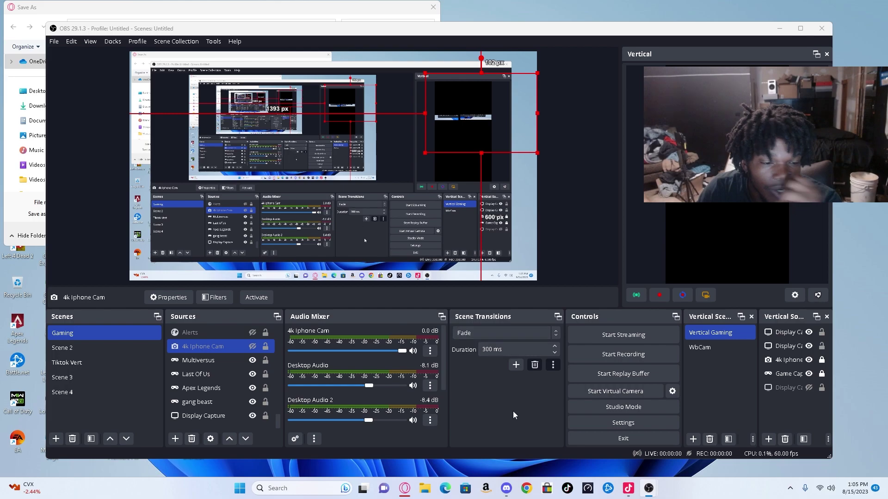
Cancel the Aitum Vertical installer save twice, reopening its download page from Google in between
{"action": "left_click", "coordinate": [780, 28]}
{"action": "left_click", "coordinate": [406, 492]}
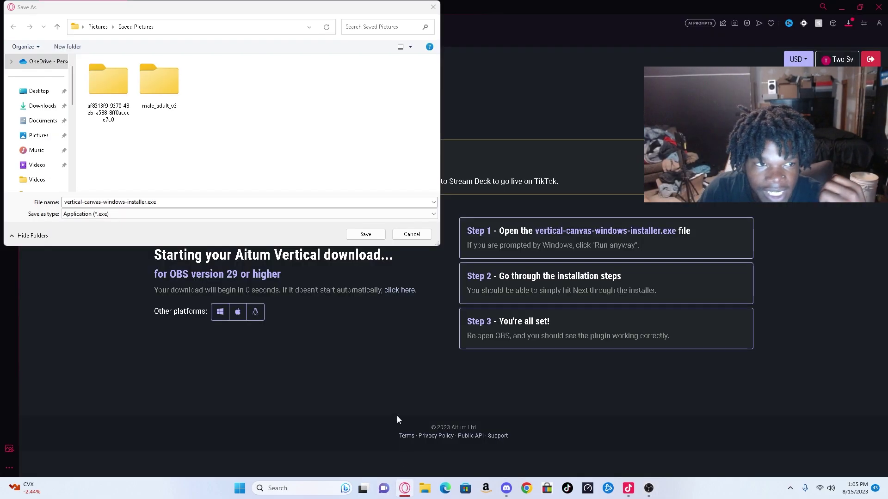
{"action": "left_click", "coordinate": [412, 234]}
{"action": "left_click", "coordinate": [27, 23]}
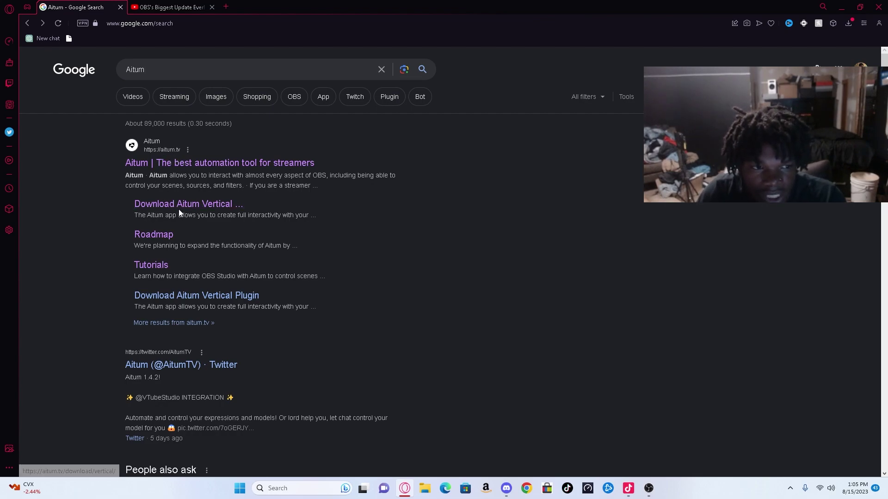
{"action": "left_click", "coordinate": [213, 207]}
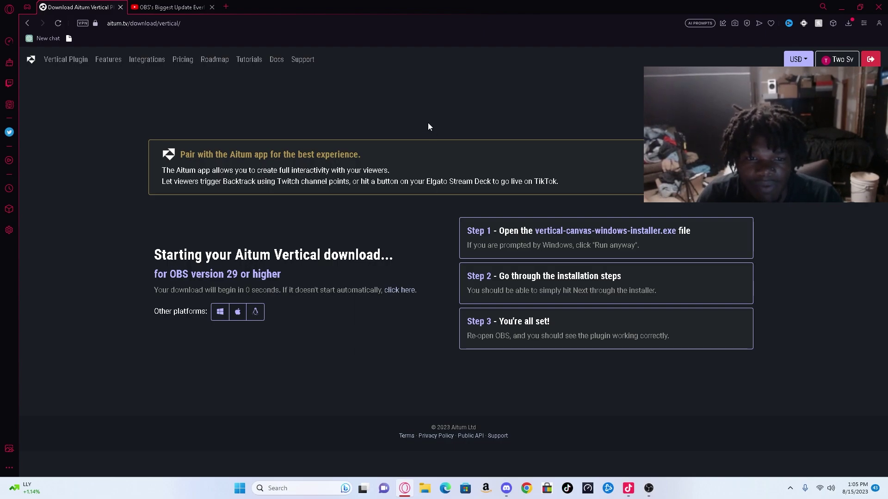
{"action": "left_click", "coordinate": [413, 235]}
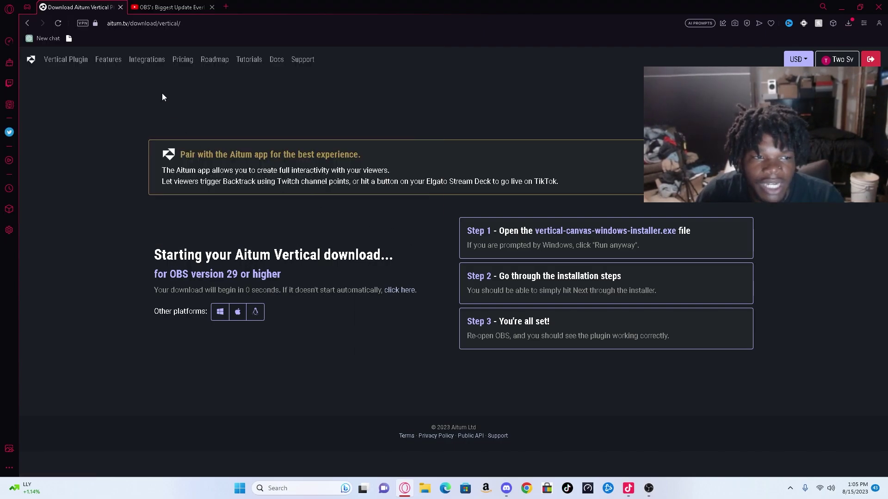
Close the Aitum tab, return to 'OBS's Biggest Update Ever!' and pause it
{"action": "left_click", "coordinate": [120, 8]}
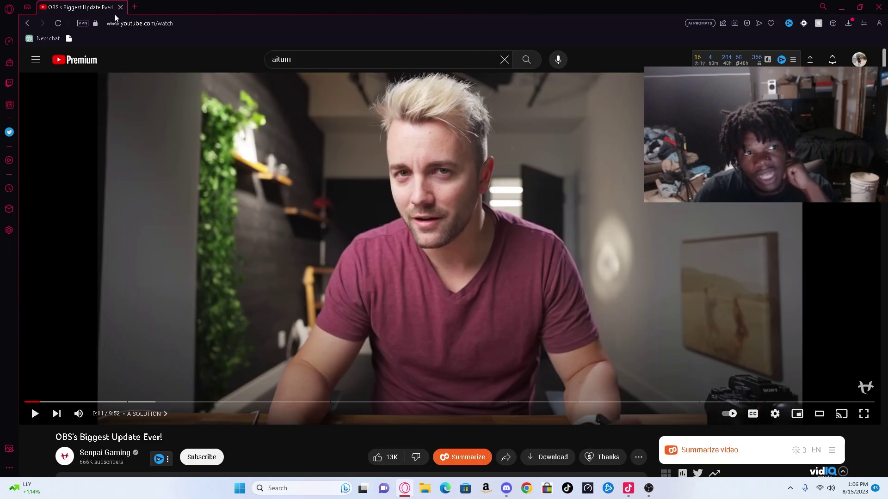
{"action": "mouse_move", "coordinate": [299, 125]}
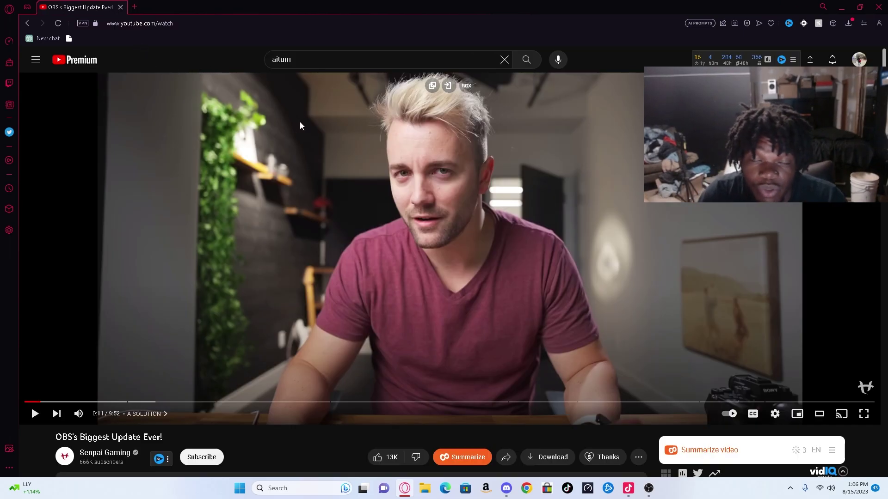
{"action": "scroll", "coordinate": [131, 315], "scroll_direction": "down", "scroll_amount": 2}
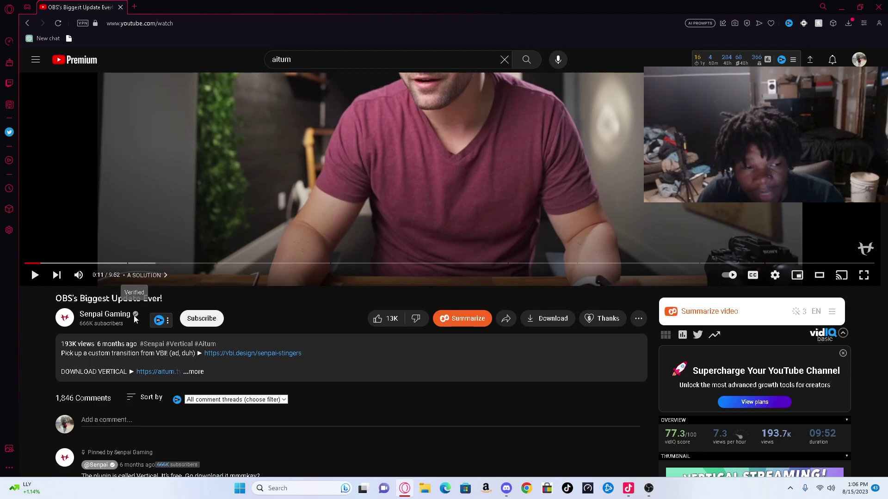
{"action": "scroll", "coordinate": [235, 293], "scroll_direction": "up", "scroll_amount": 2}
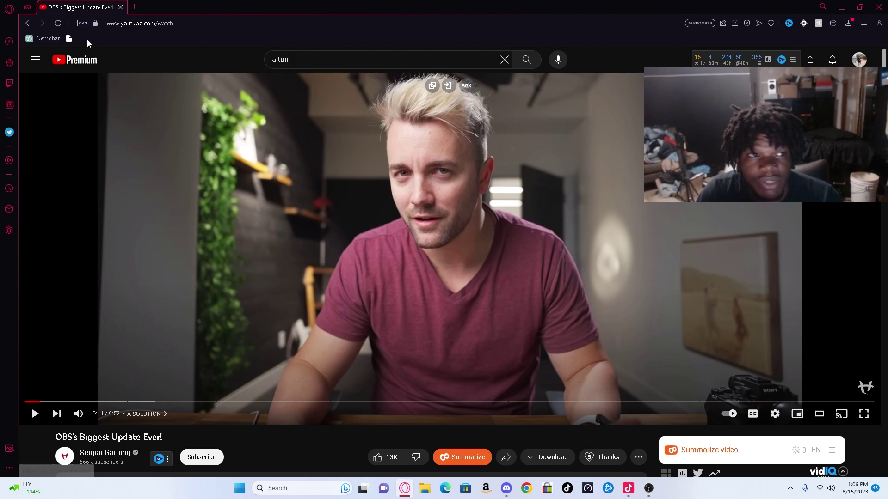
{"action": "left_click", "coordinate": [29, 22]}
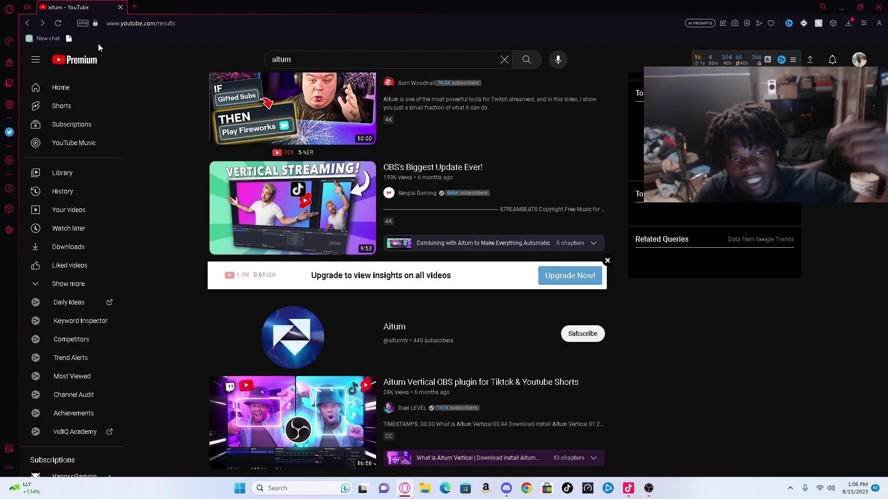
{"action": "left_click", "coordinate": [43, 24]}
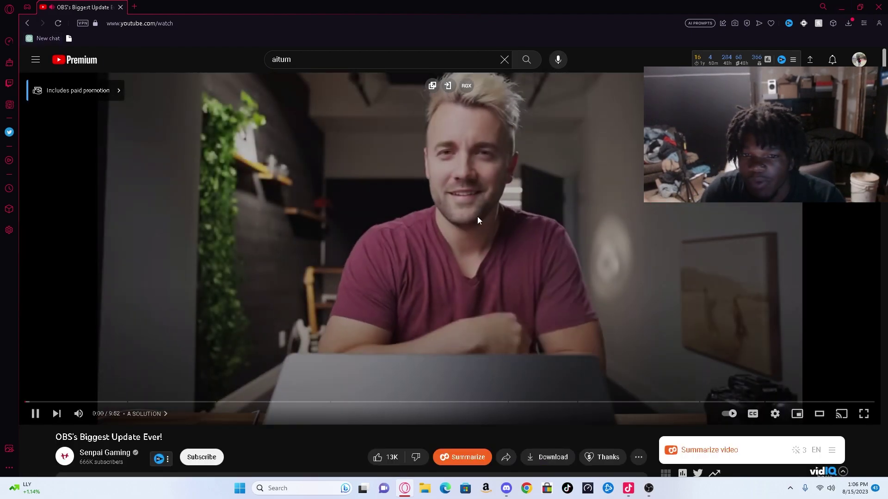
{"action": "left_click", "coordinate": [477, 220]}
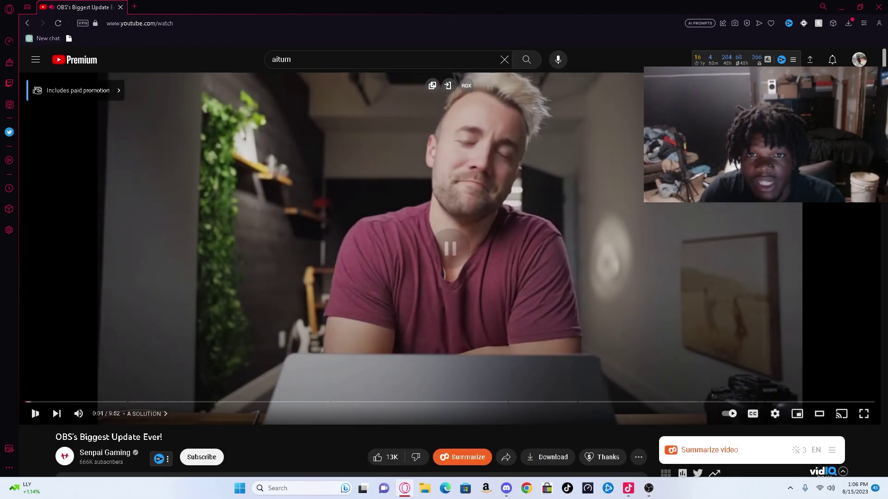
Load tikfinity.zerody.one in a new browser tab from the address-bar suggestions
{"action": "left_click", "coordinate": [842, 9]}
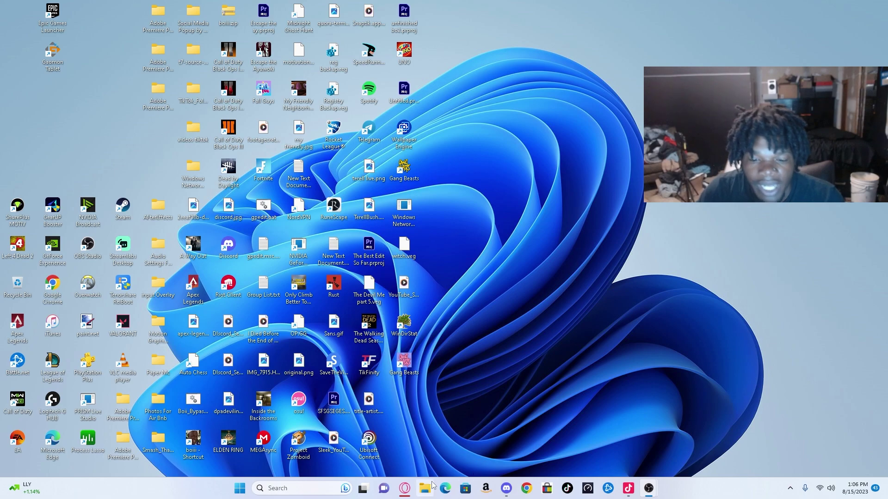
{"action": "left_click", "coordinate": [405, 488]}
{"action": "left_click", "coordinate": [137, 7]}
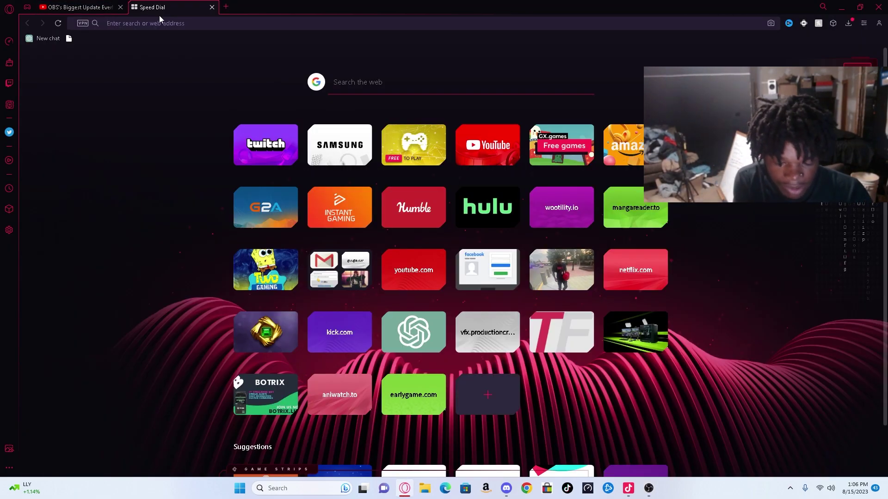
{"action": "type", "text": "t"}
{"action": "key", "text": "BackSpace"}
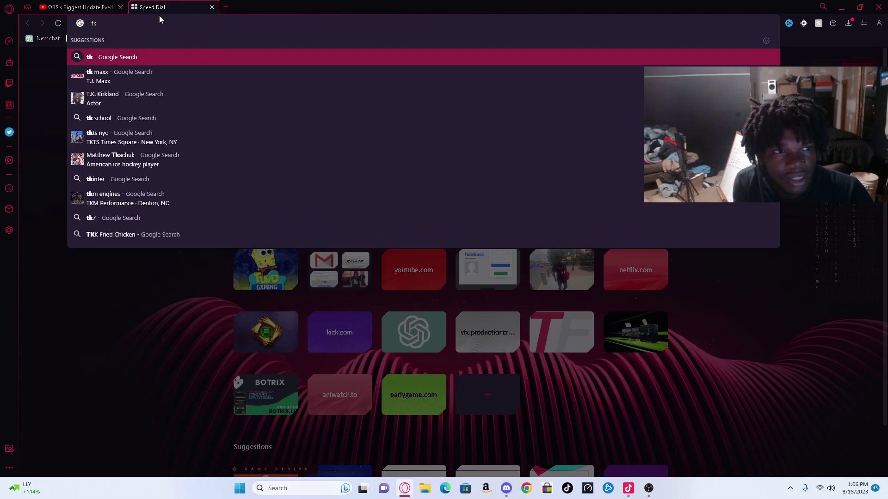
{"action": "type", "text": "ikfinity.zerody.one/#setup"}
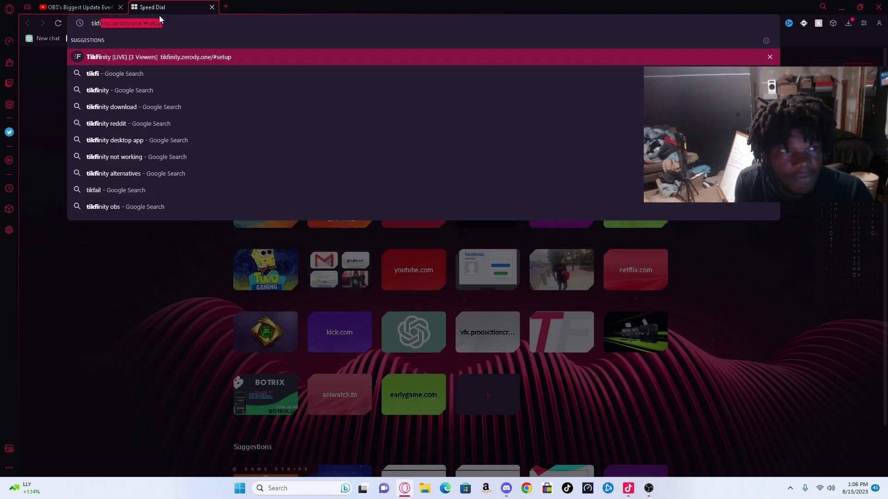
{"action": "left_click", "coordinate": [219, 61]}
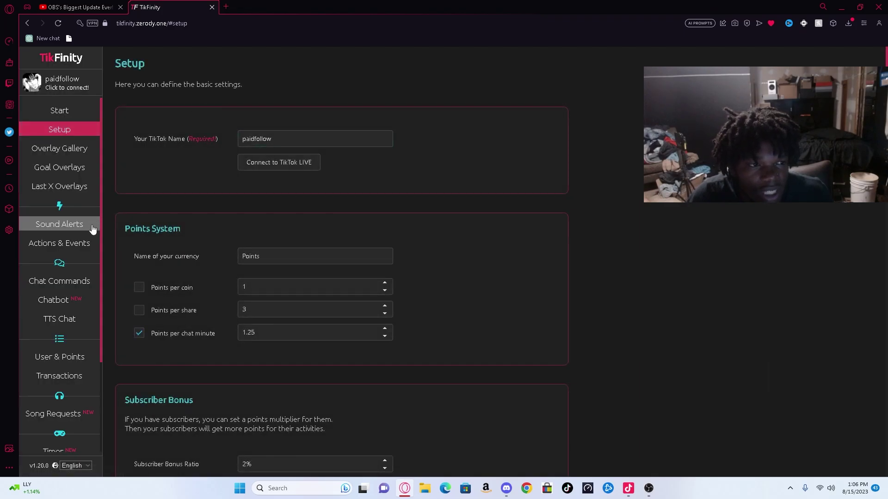
{"action": "scroll", "coordinate": [84, 182], "scroll_direction": "down", "scroll_amount": 2}
{"action": "scroll", "coordinate": [84, 183], "scroll_direction": "down", "scroll_amount": 3}
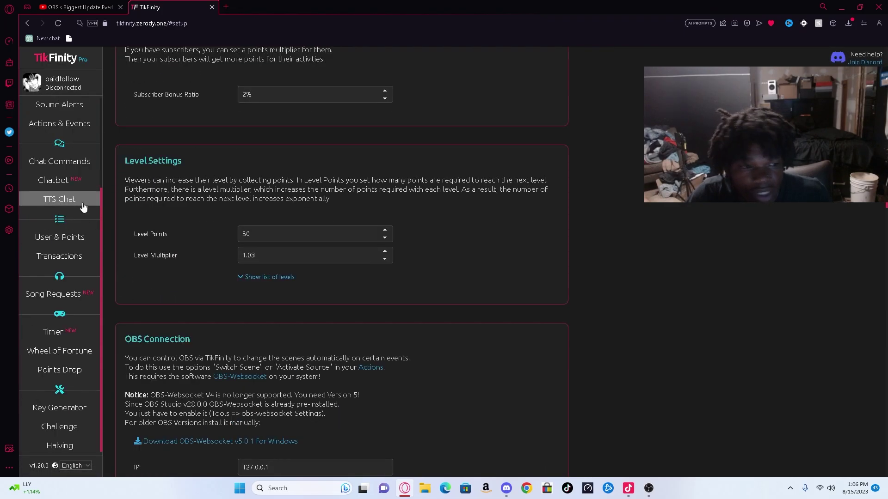
{"action": "scroll", "coordinate": [61, 313], "scroll_direction": "up", "scroll_amount": 2}
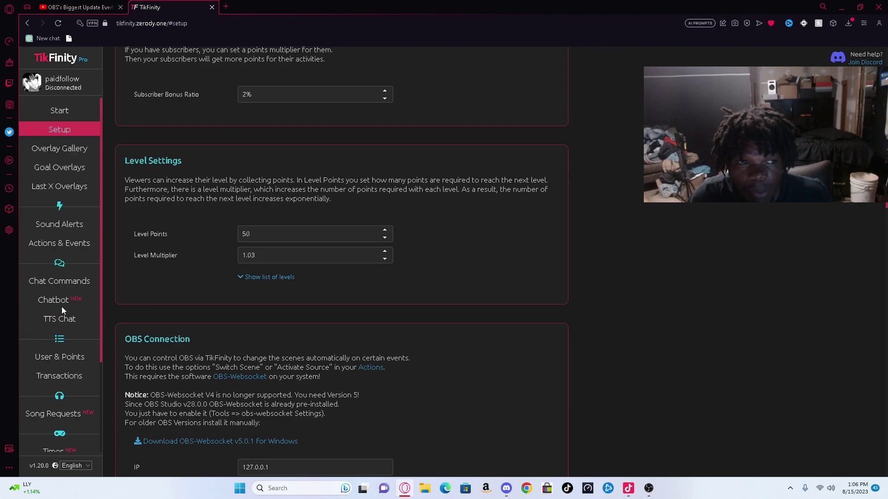
{"action": "scroll", "coordinate": [67, 264], "scroll_direction": "up", "scroll_amount": 1}
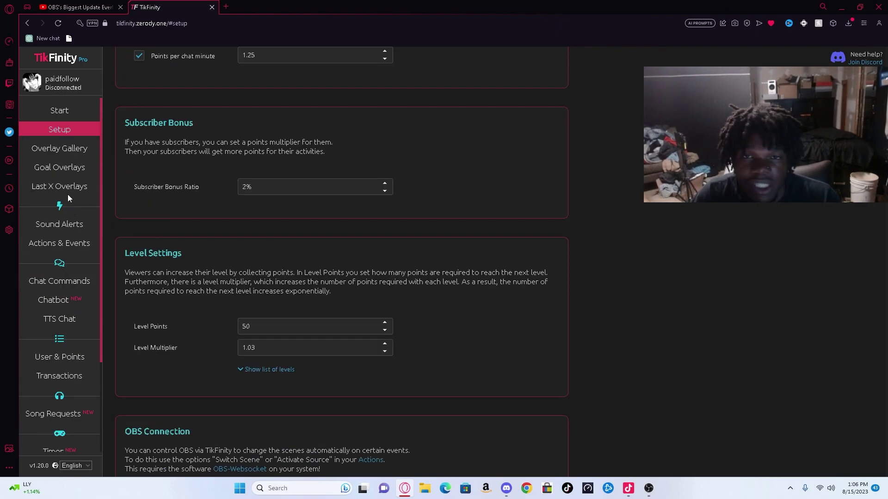
{"action": "scroll", "coordinate": [73, 196], "scroll_direction": "down", "scroll_amount": 2}
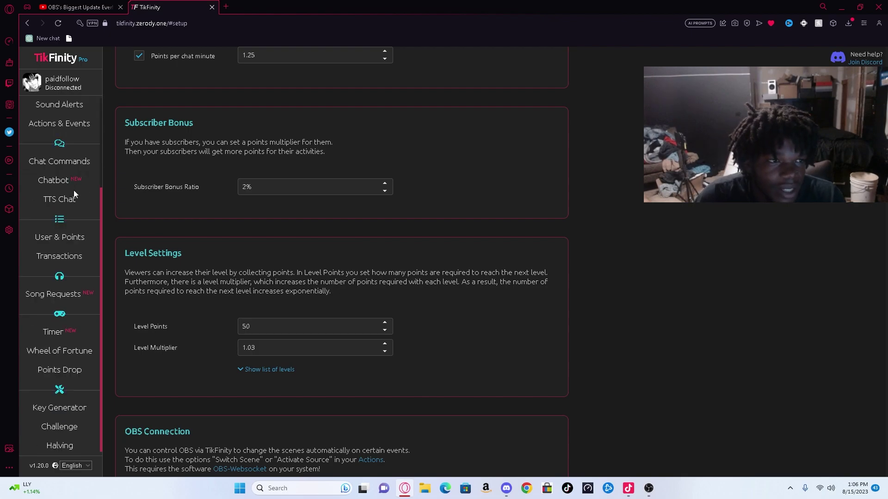
Open TikFinity's Stream Key Generator, accept the Terms of Service warning and show instructions
{"action": "left_click", "coordinate": [63, 409]}
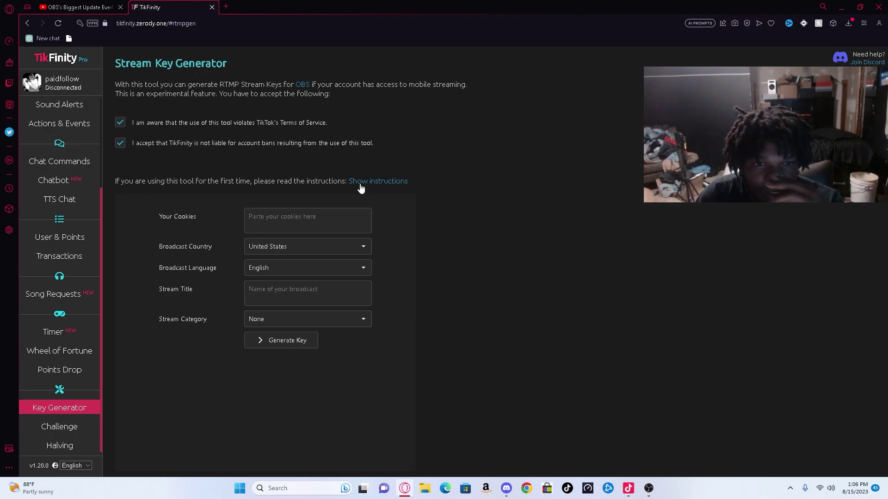
{"action": "left_click", "coordinate": [120, 122]}
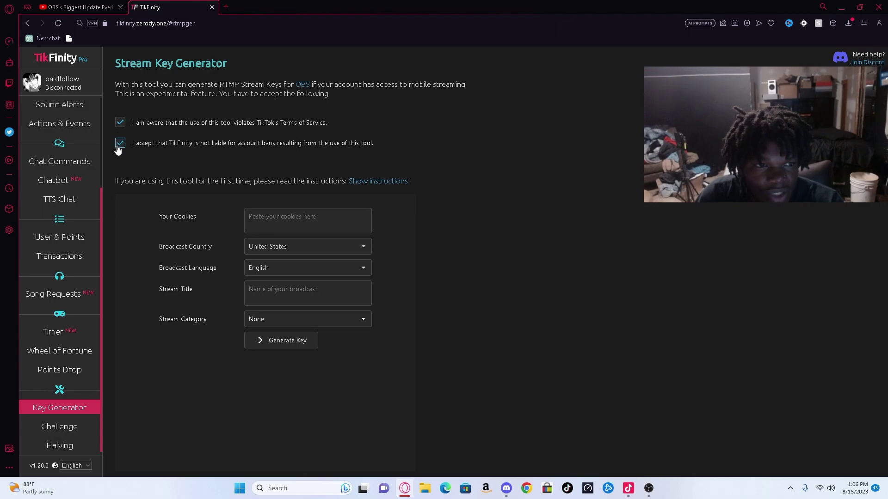
{"action": "left_click", "coordinate": [361, 182]}
{"action": "scroll", "coordinate": [353, 199], "scroll_direction": "down", "scroll_amount": 2}
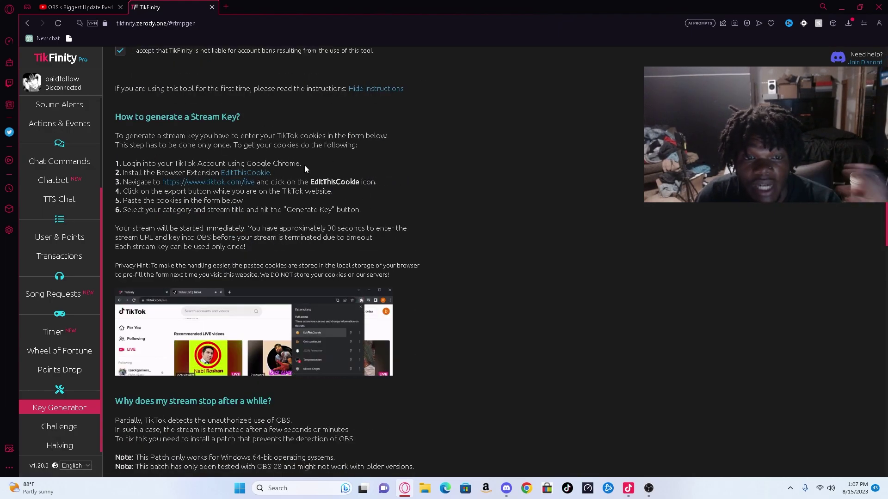
Check the EditThisCookie Web Store page, then launch Google Chrome
{"action": "left_click_drag", "start_coordinate": [246, 164], "coordinate": [297, 163]}
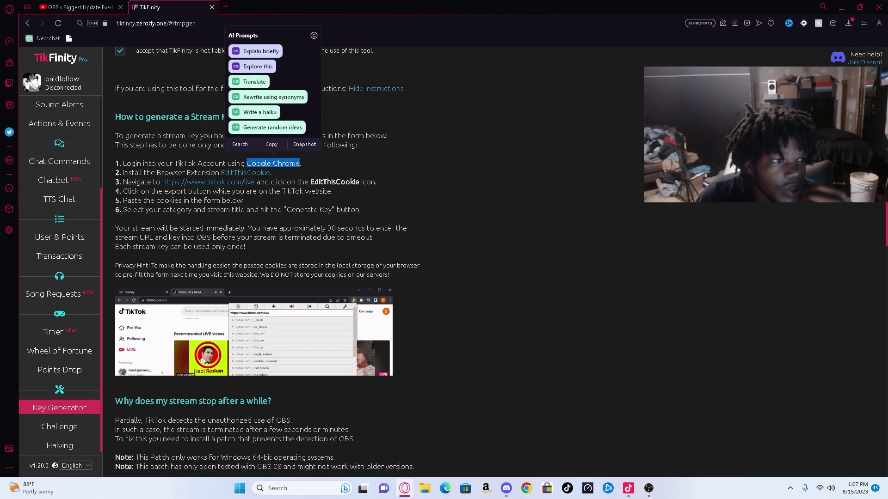
{"action": "left_click", "coordinate": [260, 161]}
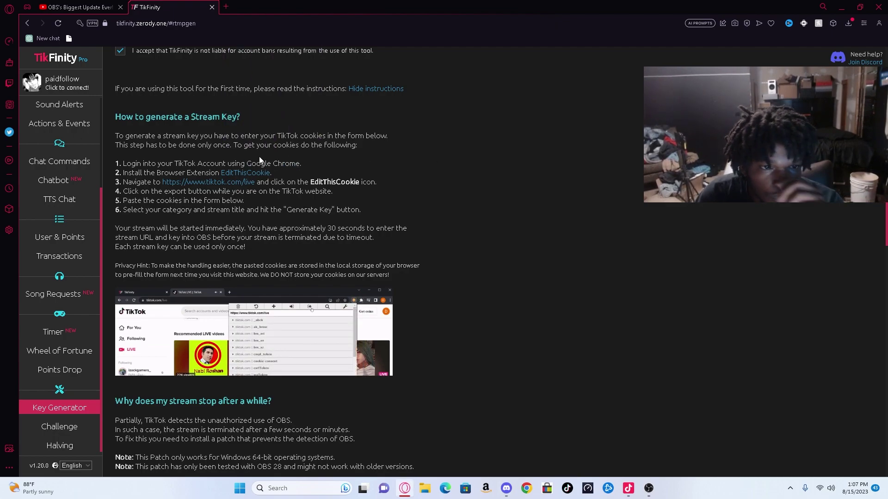
{"action": "left_click", "coordinate": [235, 173]}
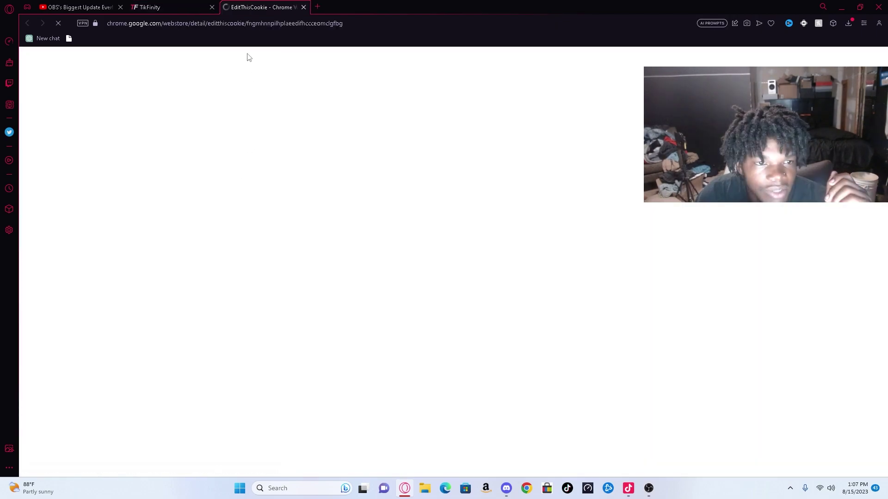
{"action": "left_click", "coordinate": [304, 9]}
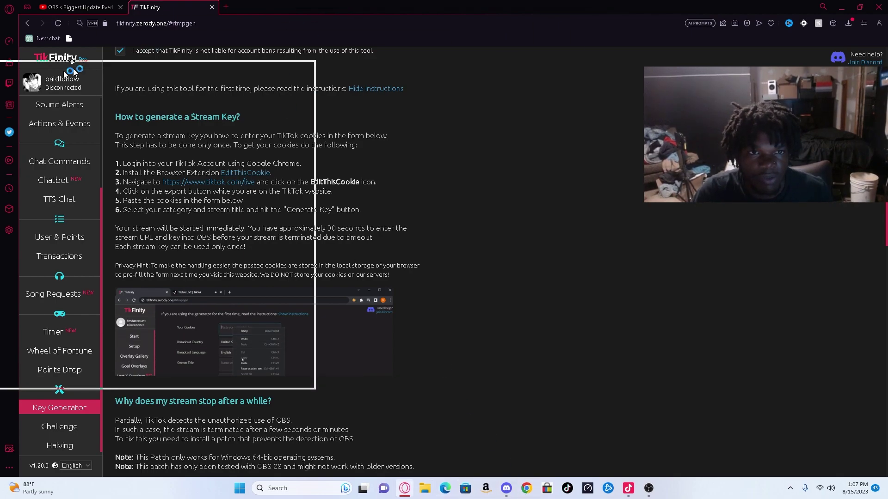
{"action": "left_click", "coordinate": [527, 488]}
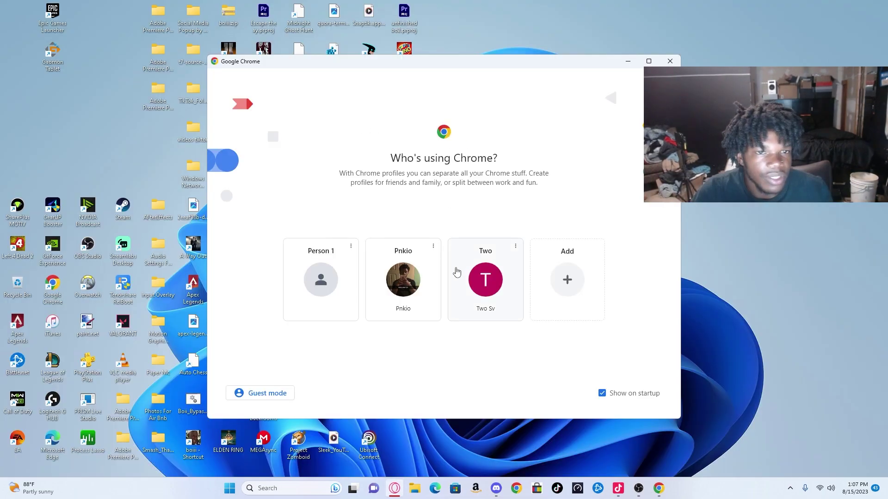
Pick a Chrome profile and open the suggested TikTok account search results
{"action": "left_click", "coordinate": [456, 272]}
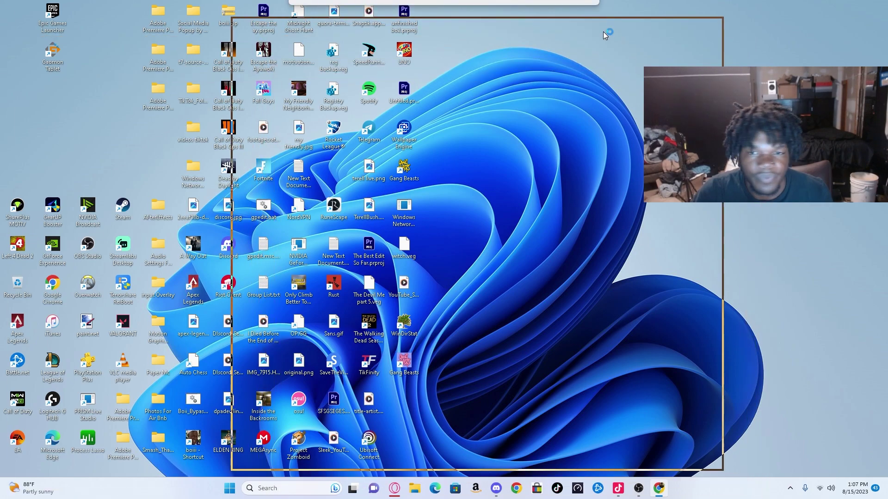
{"action": "type", "text": "t"}
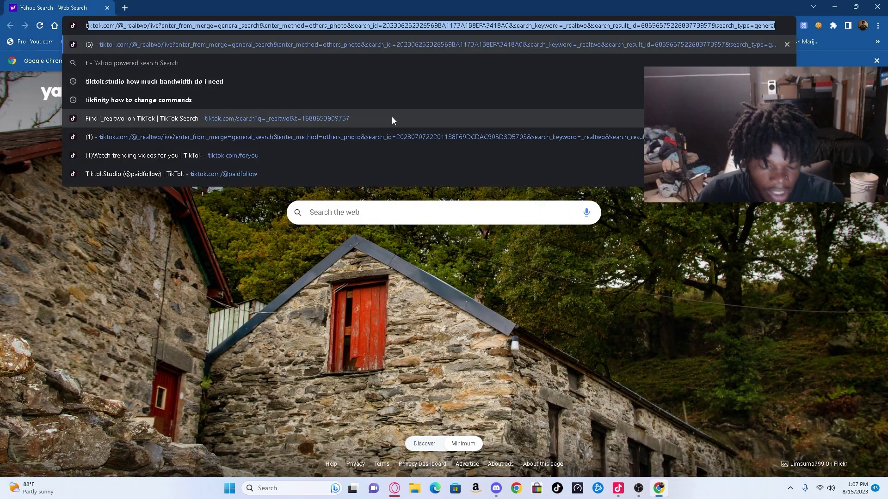
{"action": "left_click", "coordinate": [195, 44]}
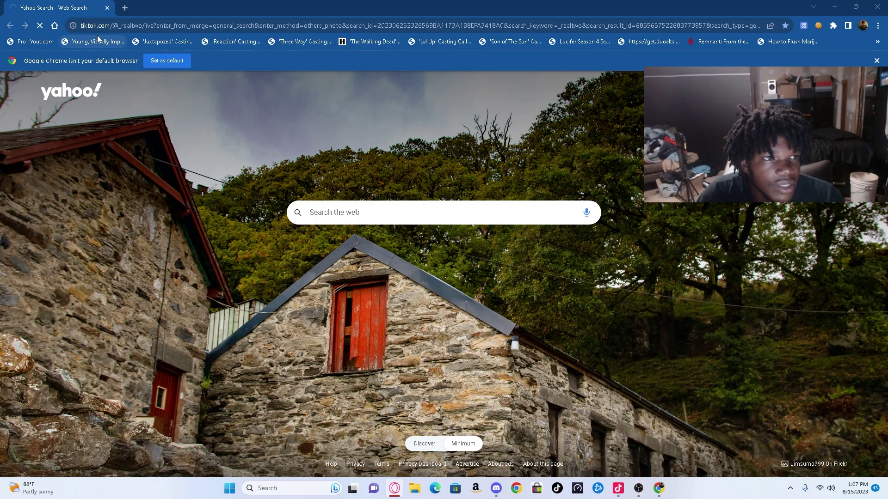
{"action": "left_click", "coordinate": [125, 8]}
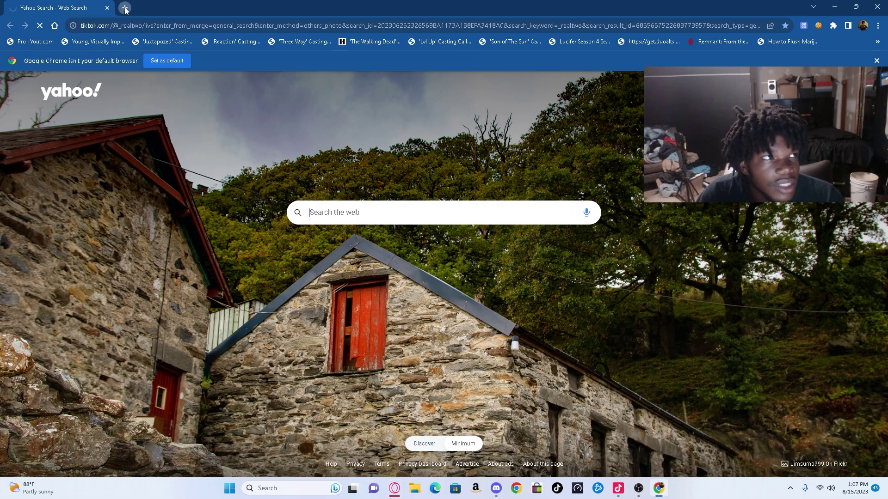
{"action": "key", "text": "ctrl+v"}
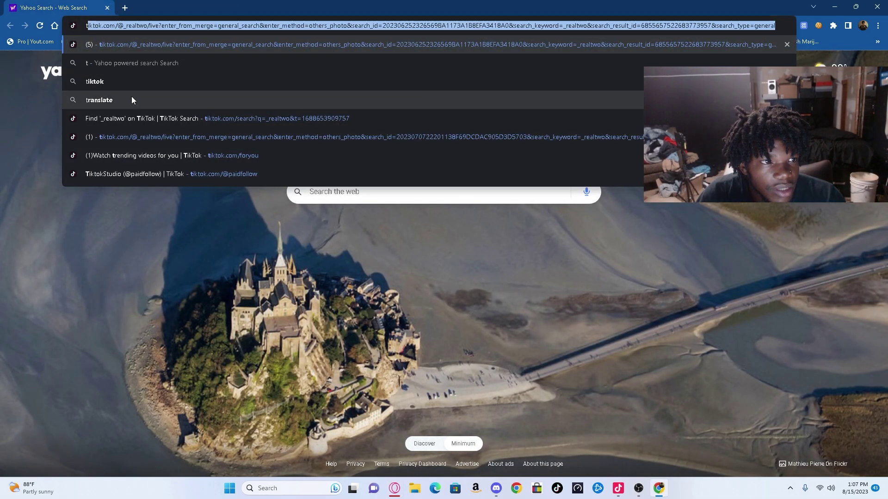
{"action": "left_click", "coordinate": [131, 97]}
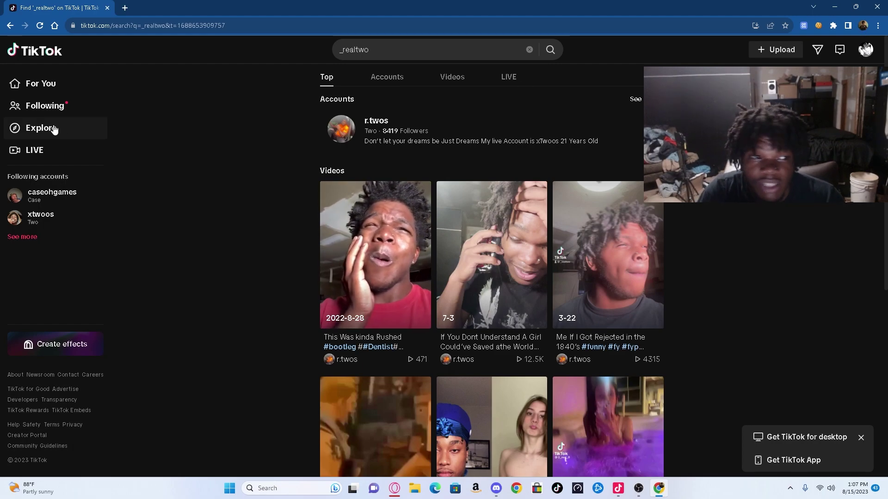
Show TikTok LIVE's tiktok.com cookies in EditThisCookie, then minimize Chrome
{"action": "left_click", "coordinate": [36, 153]}
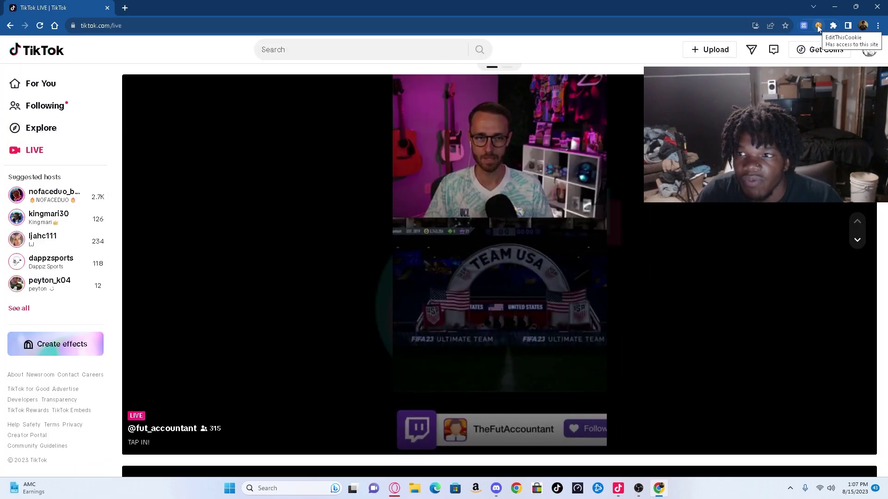
{"action": "left_click", "coordinate": [819, 27]}
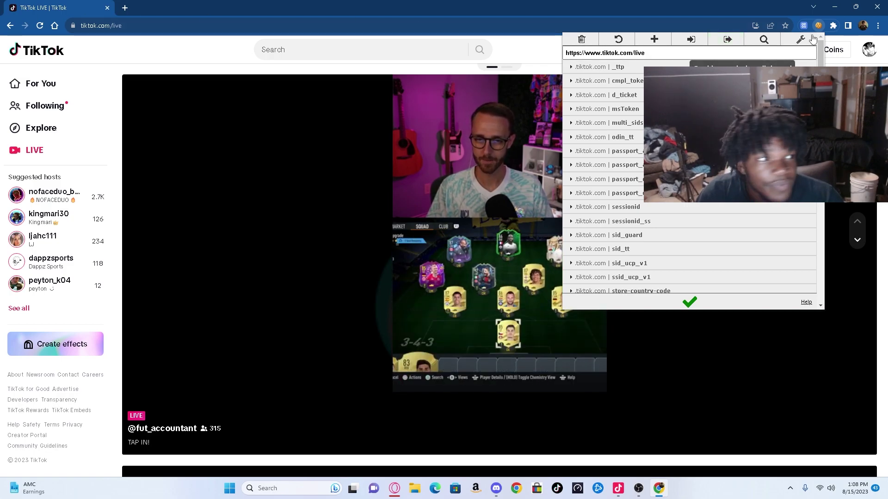
{"action": "left_click", "coordinate": [835, 6]}
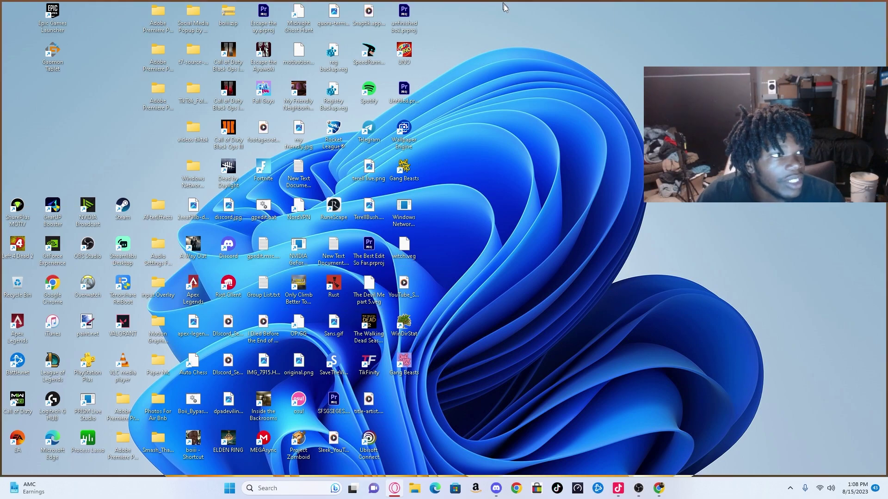
Restore and maximize the Opera GX TikFinity window showing the Key Generator instructions
{"action": "left_click", "coordinate": [394, 489]}
{"action": "double_click", "coordinate": [486, 17]}
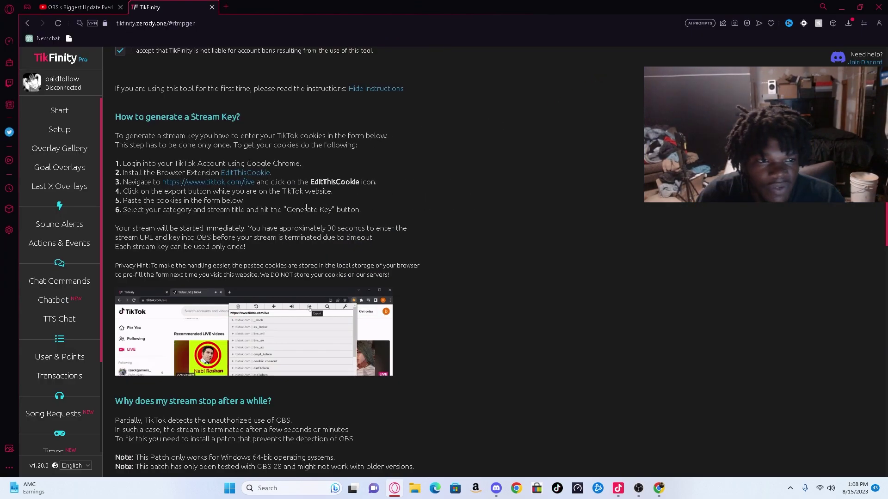
{"action": "scroll", "coordinate": [59, 334], "scroll_direction": "down", "scroll_amount": 2}
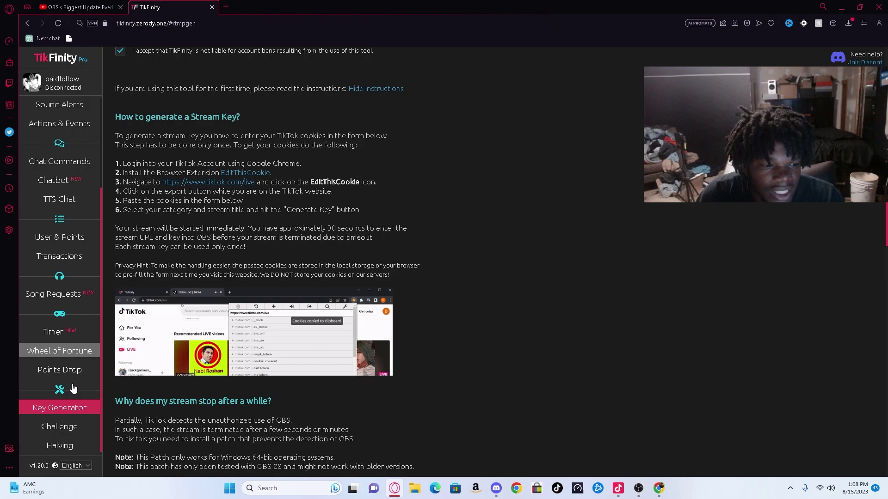
{"action": "scroll", "coordinate": [473, 337], "scroll_direction": "down", "scroll_amount": 5}
{"action": "scroll", "coordinate": [392, 272], "scroll_direction": "down", "scroll_amount": 2}
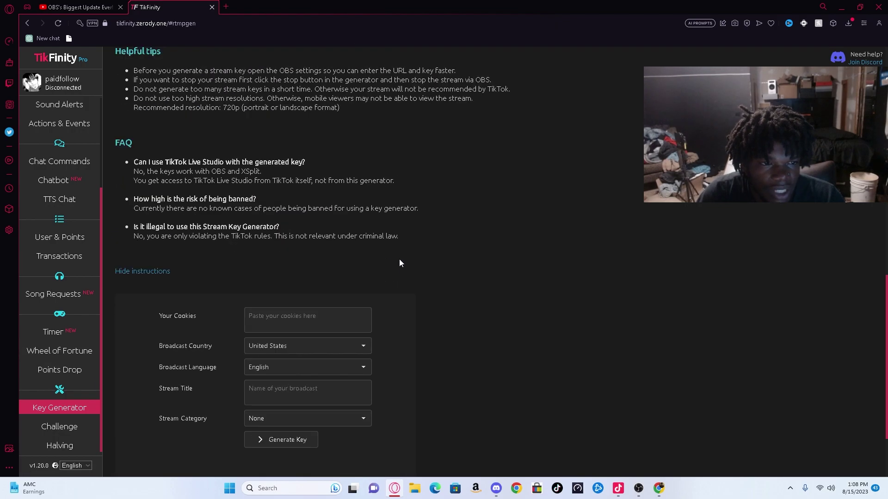
{"action": "scroll", "coordinate": [399, 254], "scroll_direction": "up", "scroll_amount": 3}
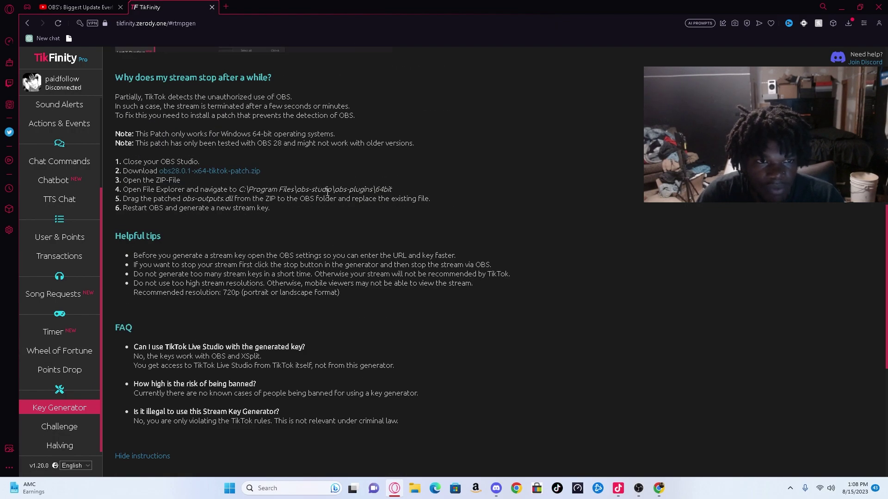
{"action": "scroll", "coordinate": [215, 186], "scroll_direction": "down", "scroll_amount": 1}
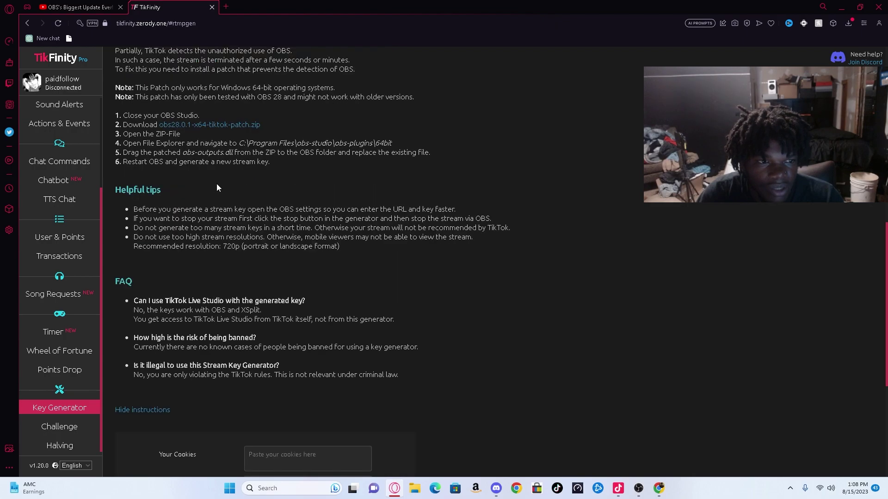
{"action": "scroll", "coordinate": [217, 184], "scroll_direction": "up", "scroll_amount": 2}
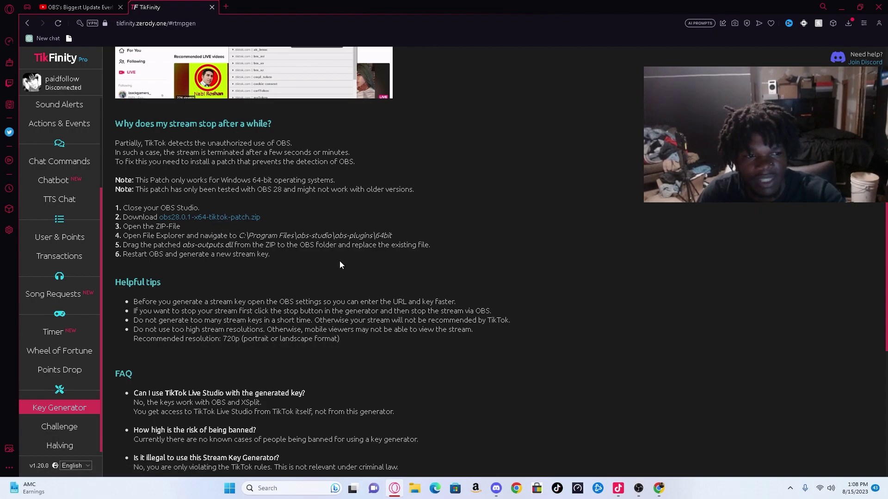
{"action": "scroll", "coordinate": [340, 261], "scroll_direction": "down", "scroll_amount": 4}
Paste the TikTok cookies, keep United States and English, and focus the stream title
{"action": "left_click", "coordinate": [310, 272]}
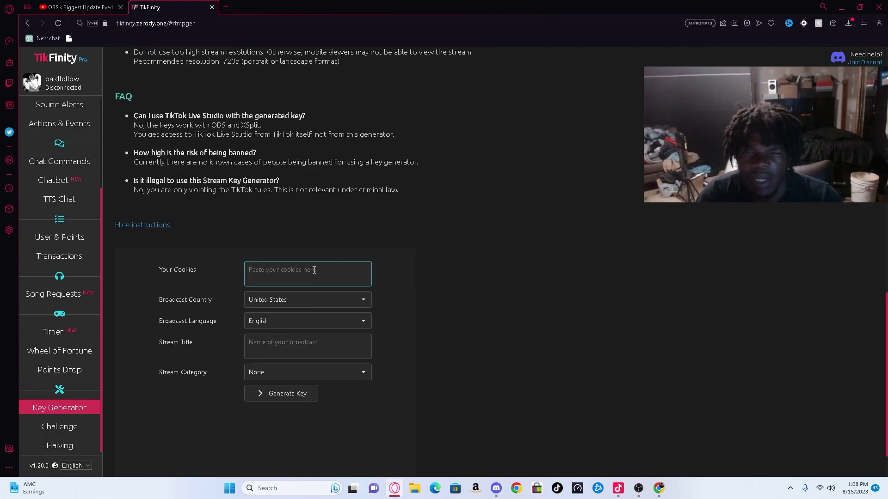
{"action": "key", "text": "ctrl+v"}
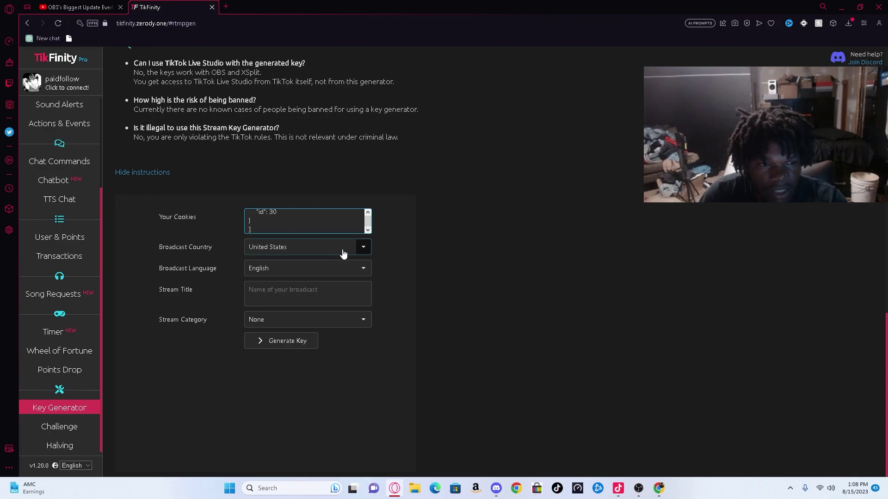
{"action": "left_click", "coordinate": [359, 253]}
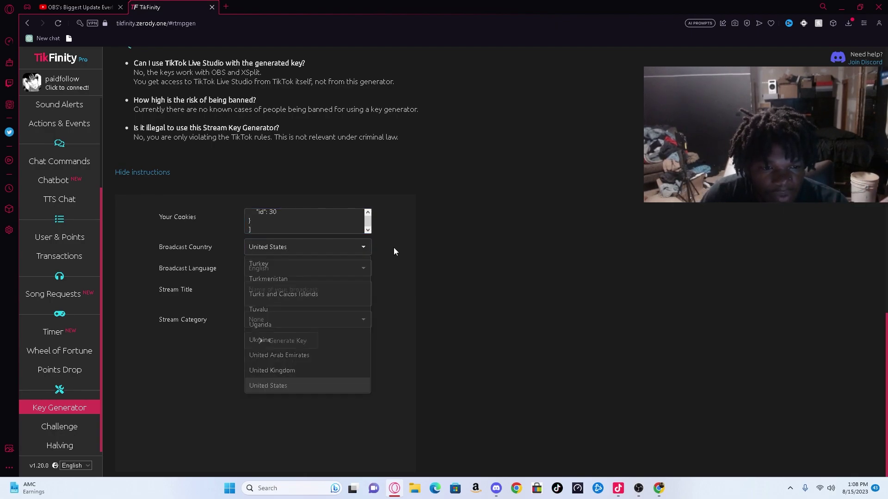
{"action": "left_click", "coordinate": [393, 248]}
{"action": "left_click", "coordinate": [354, 271]}
{"action": "left_click", "coordinate": [398, 281]}
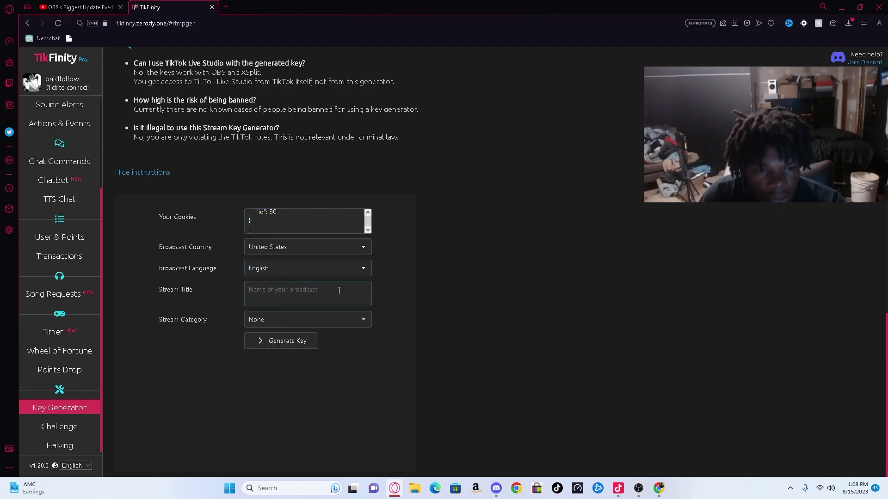
{"action": "left_click", "coordinate": [326, 294]}
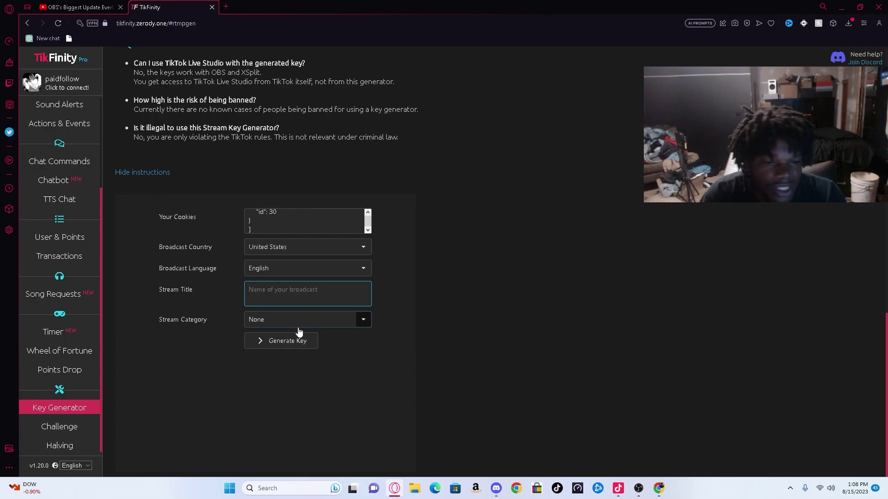
Choose Gaming and Fortnite, generate the RTMP key, then go back to Setup
{"action": "left_click", "coordinate": [364, 328]}
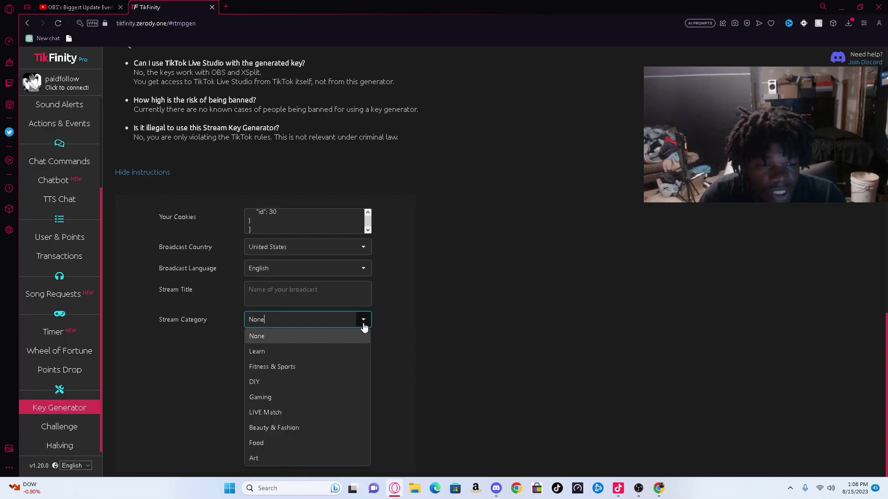
{"action": "scroll", "coordinate": [305, 379], "scroll_direction": "down", "scroll_amount": 2}
{"action": "scroll", "coordinate": [310, 367], "scroll_direction": "down", "scroll_amount": 2}
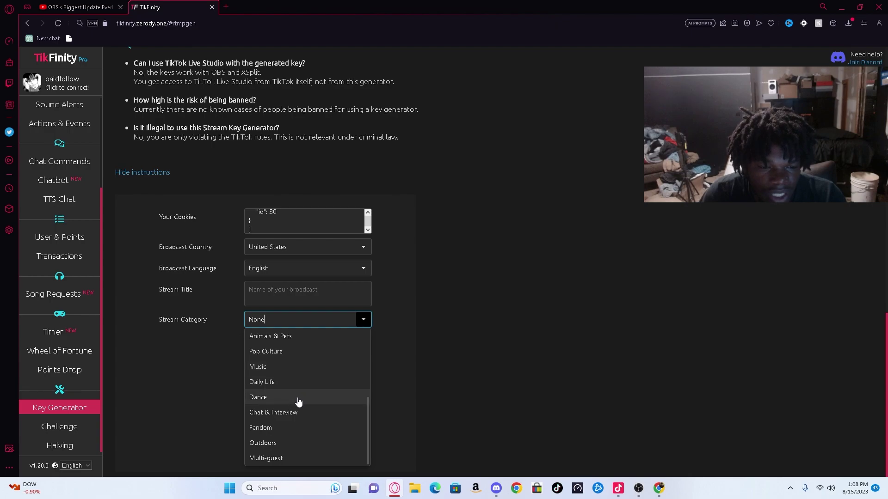
{"action": "scroll", "coordinate": [299, 419], "scroll_direction": "up", "scroll_amount": 1}
{"action": "scroll", "coordinate": [299, 418], "scroll_direction": "up", "scroll_amount": 2}
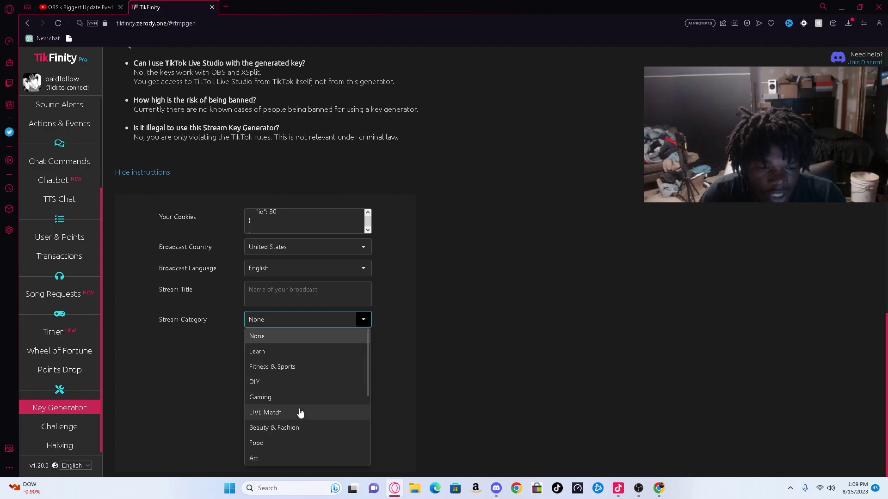
{"action": "left_click", "coordinate": [286, 397]}
{"action": "left_click", "coordinate": [313, 346]}
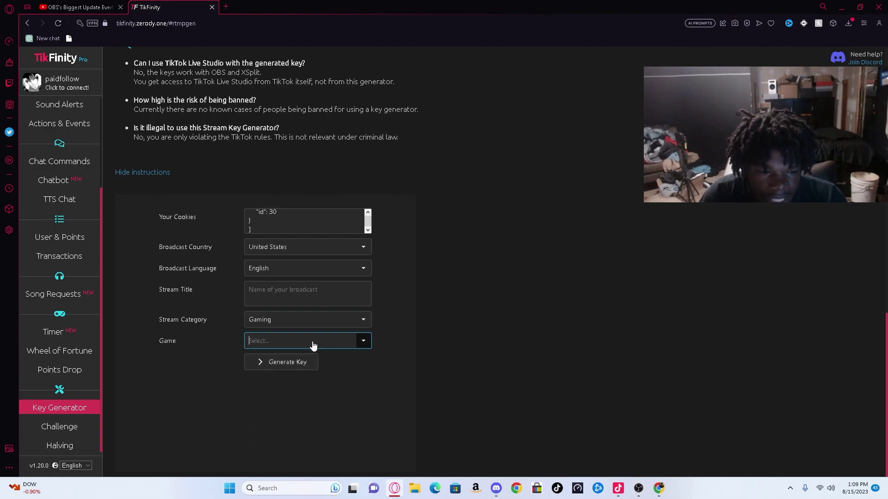
{"action": "left_click", "coordinate": [358, 345]}
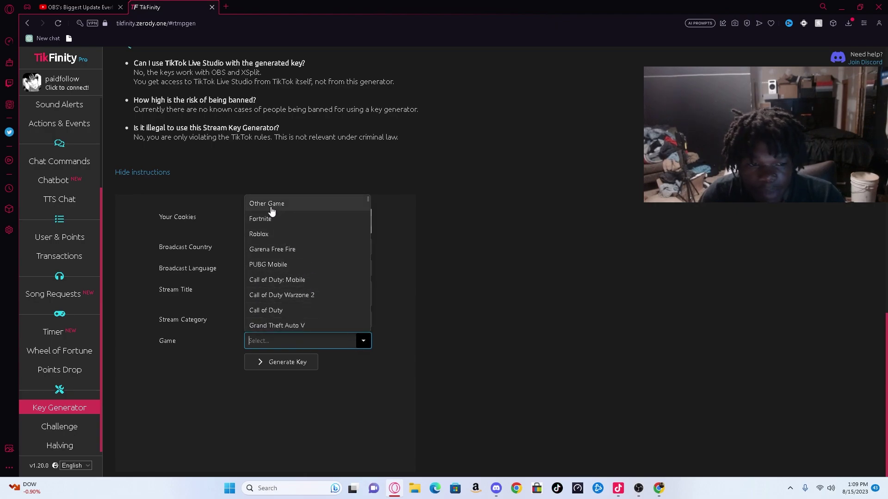
{"action": "left_click", "coordinate": [394, 285]}
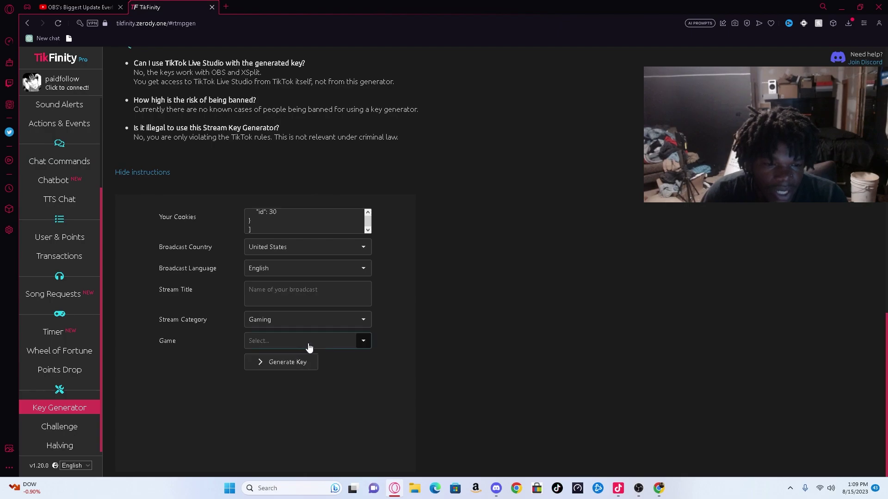
{"action": "left_click", "coordinate": [361, 341]}
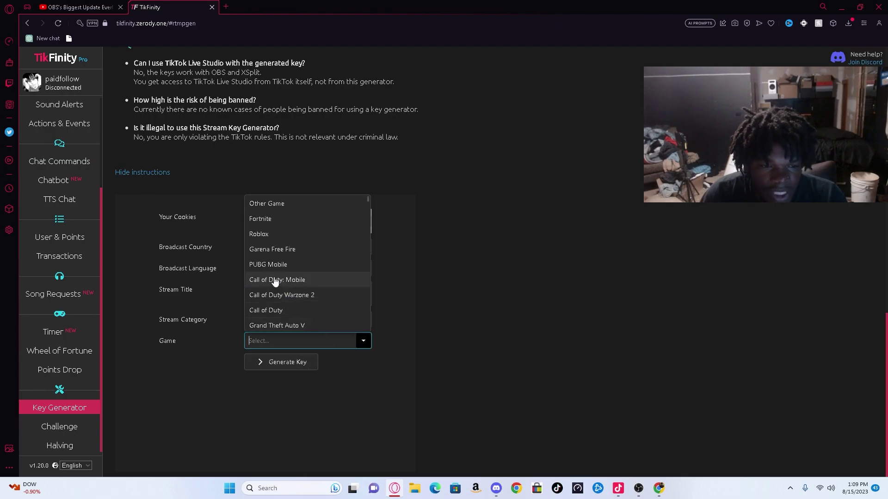
{"action": "left_click", "coordinate": [287, 220]}
{"action": "left_click", "coordinate": [289, 361]}
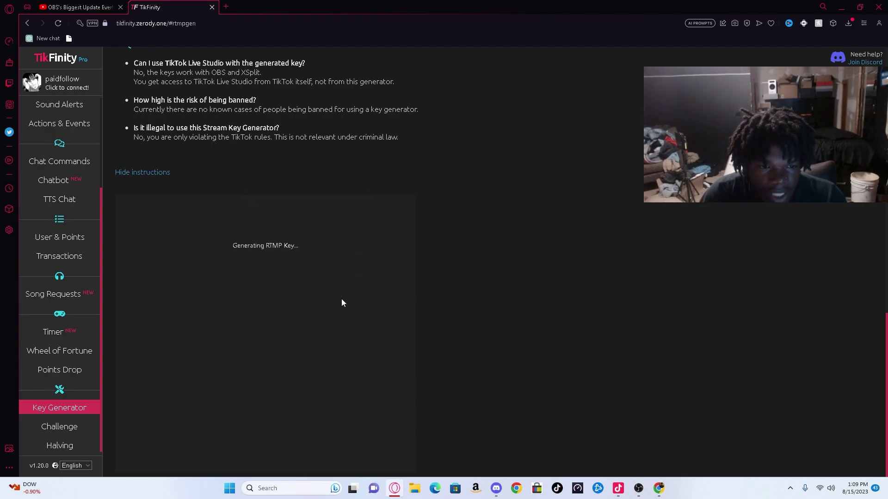
{"action": "left_click", "coordinate": [27, 24]}
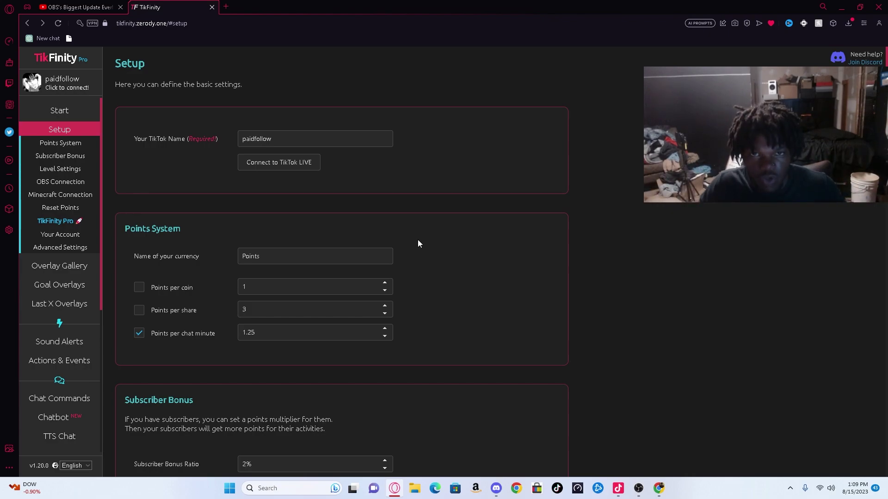
Bring up OBS Studio, view the Stream and General settings, and close with OK
{"action": "left_click", "coordinate": [879, 7]}
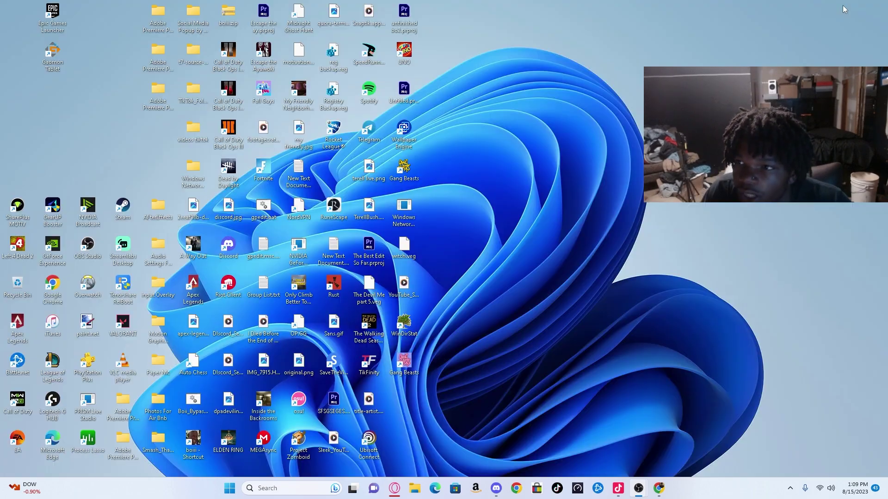
{"action": "mouse_move", "coordinate": [638, 489]}
{"action": "left_click", "coordinate": [656, 448]}
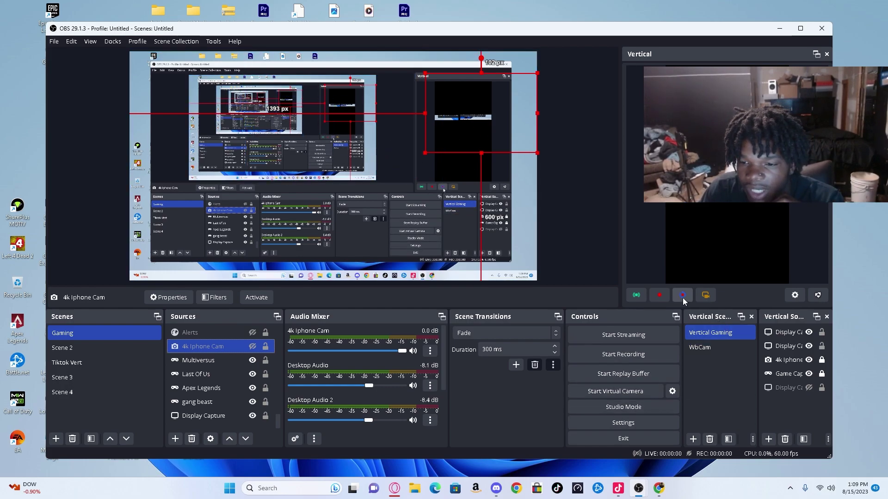
{"action": "left_click", "coordinate": [625, 423]}
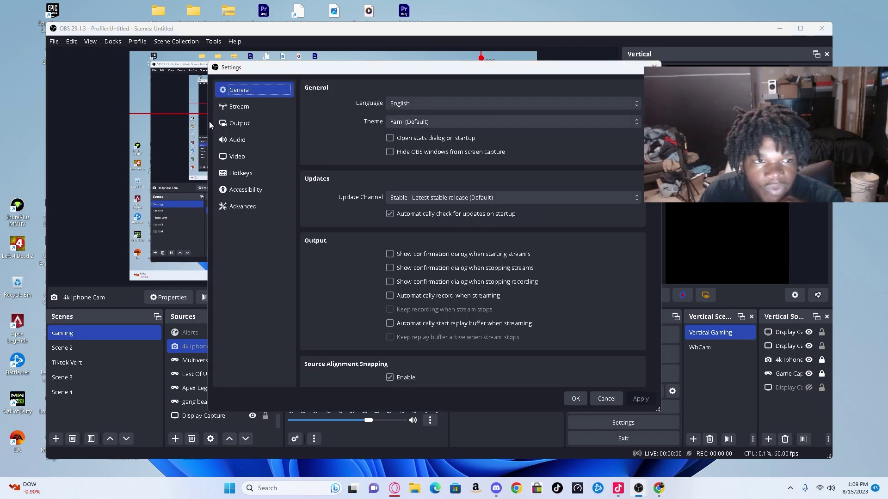
{"action": "left_click", "coordinate": [254, 109]}
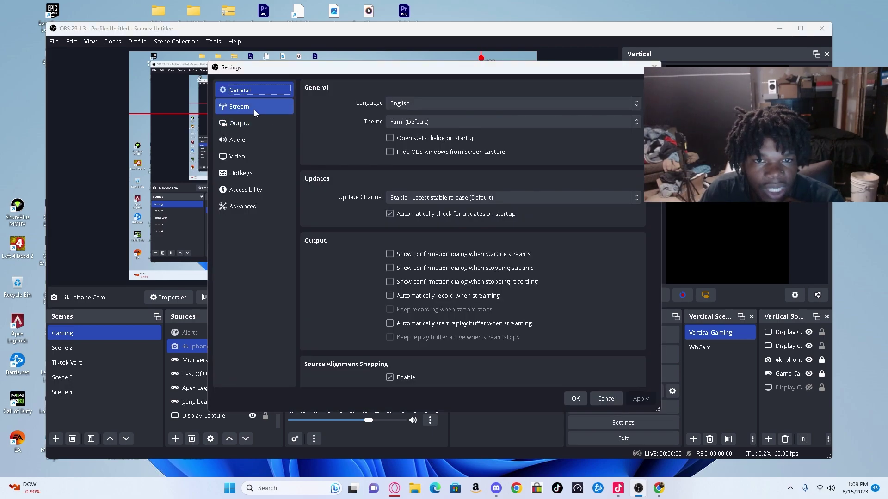
{"action": "left_click", "coordinate": [254, 94]}
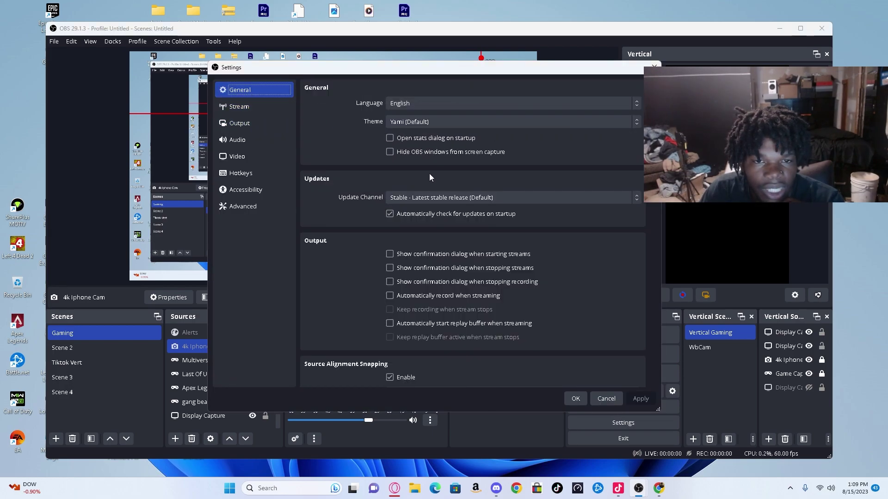
{"action": "left_click", "coordinate": [575, 398]}
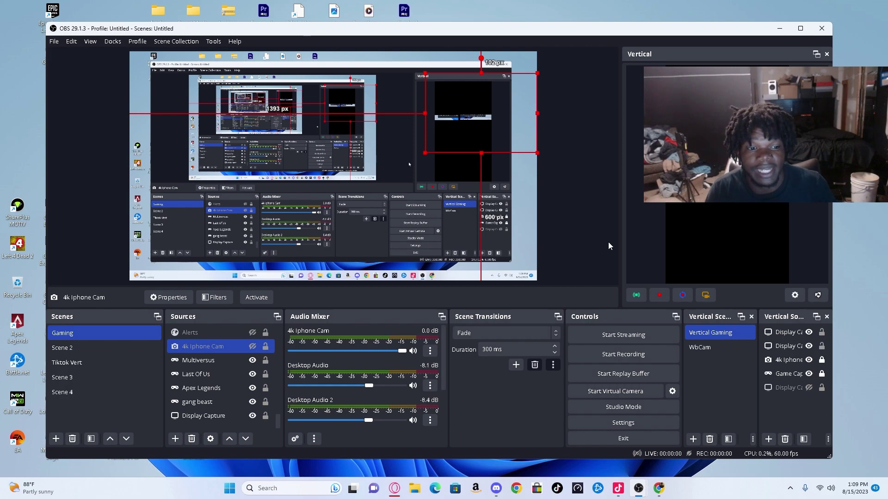
Switch from OBS to the TikFinity browser and open the Key Generator page
{"action": "left_click", "coordinate": [608, 243]}
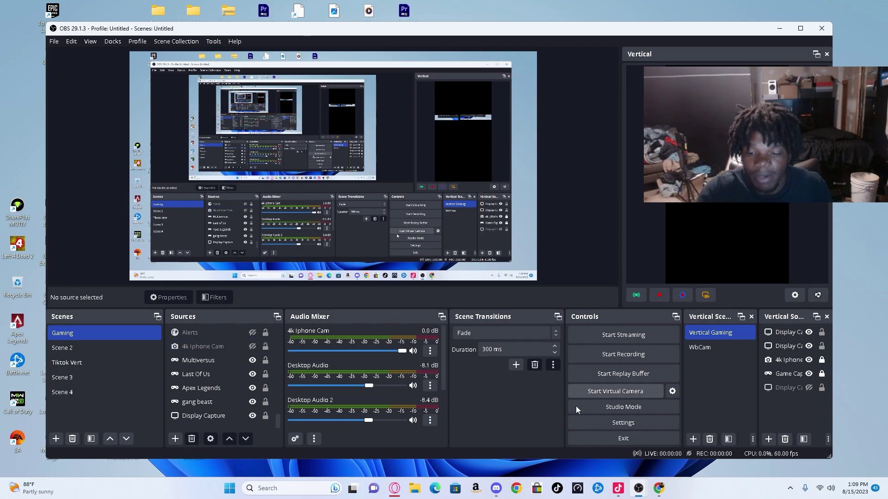
{"action": "left_click", "coordinate": [395, 489]}
{"action": "scroll", "coordinate": [89, 183], "scroll_direction": "down", "scroll_amount": 2}
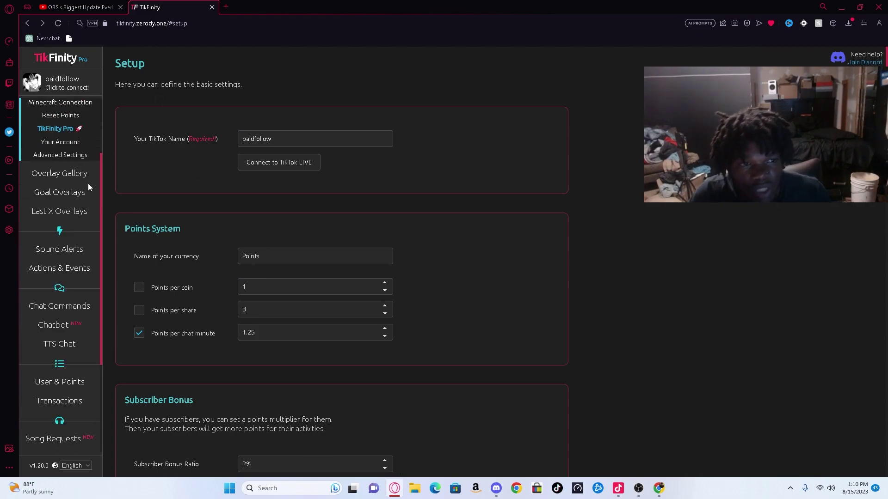
{"action": "scroll", "coordinate": [91, 185], "scroll_direction": "down", "scroll_amount": 2}
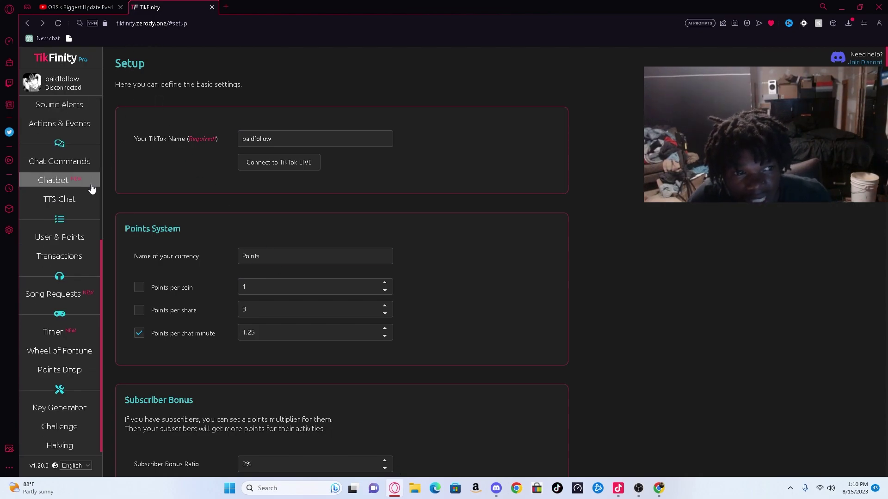
{"action": "left_click", "coordinate": [58, 408]}
{"action": "scroll", "coordinate": [212, 230], "scroll_direction": "down", "scroll_amount": 3}
{"action": "scroll", "coordinate": [322, 214], "scroll_direction": "down", "scroll_amount": 3}
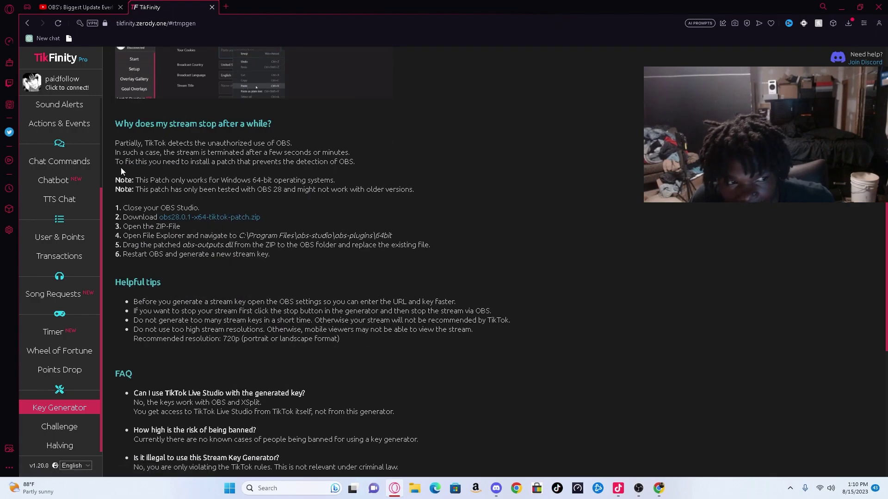
Highlight the OBS patch steps: close OBS, download the patch, install it
{"action": "left_click_drag", "start_coordinate": [136, 208], "coordinate": [201, 208]}
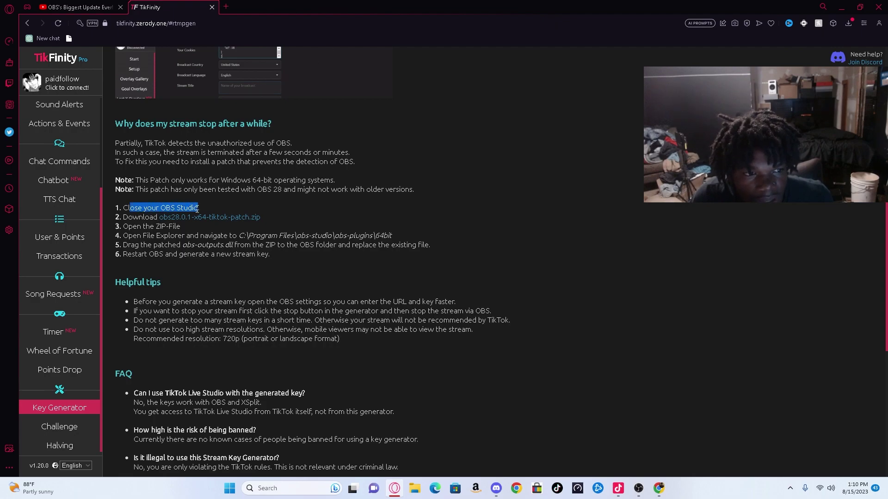
{"action": "left_click_drag", "start_coordinate": [133, 217], "coordinate": [293, 221]}
{"action": "left_click", "coordinate": [138, 243]}
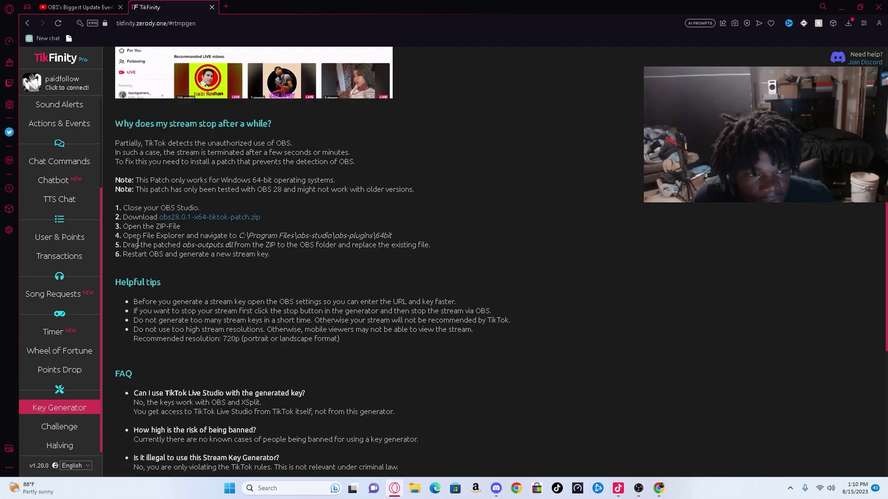
{"action": "mouse_move", "coordinate": [153, 236]}
{"action": "left_mouse_down"}
{"action": "mouse_move", "coordinate": [408, 241]}
{"action": "mouse_move", "coordinate": [199, 246]}
{"action": "mouse_move", "coordinate": [319, 246]}
{"action": "mouse_move", "coordinate": [158, 255]}
{"action": "mouse_move", "coordinate": [174, 245]}
{"action": "mouse_move", "coordinate": [430, 245]}
{"action": "mouse_move", "coordinate": [216, 257]}
{"action": "mouse_move", "coordinate": [271, 257]}
{"action": "mouse_move", "coordinate": [252, 257]}
{"action": "left_mouse_up"}
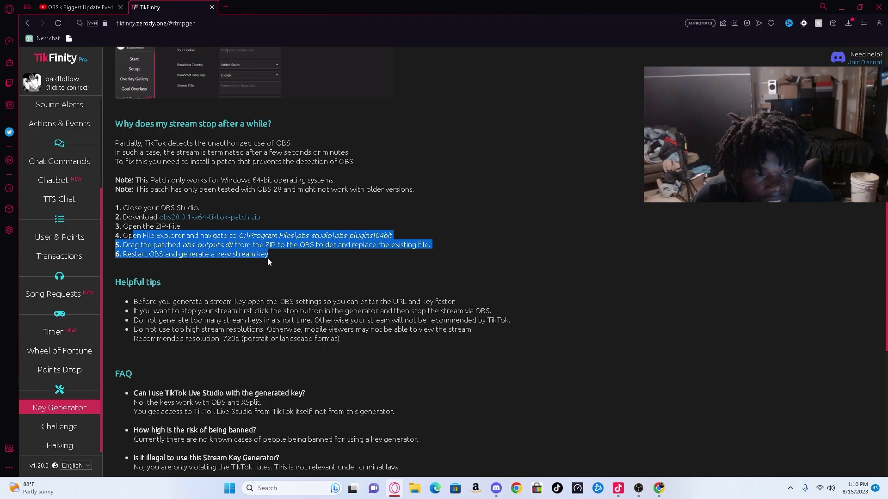
{"action": "left_click", "coordinate": [269, 258]}
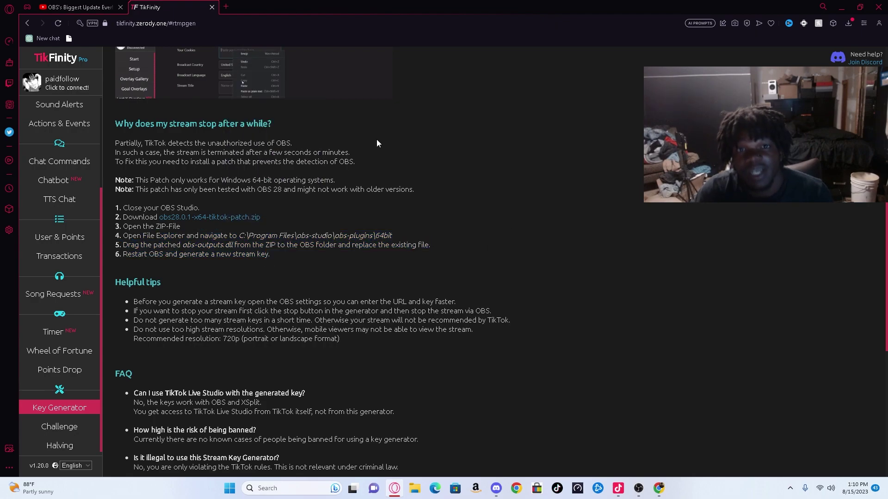